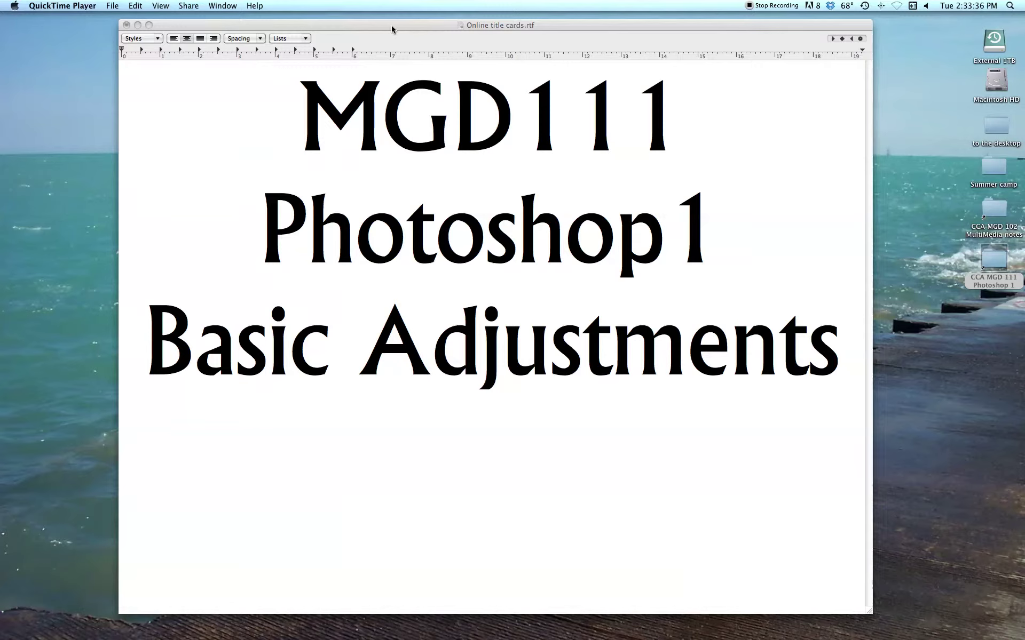
# Hide the TextEdit title card to reveal the seaside.JPG photo in Photoshop.
pyautogui.click(392, 28)
pyautogui.press('super+h')
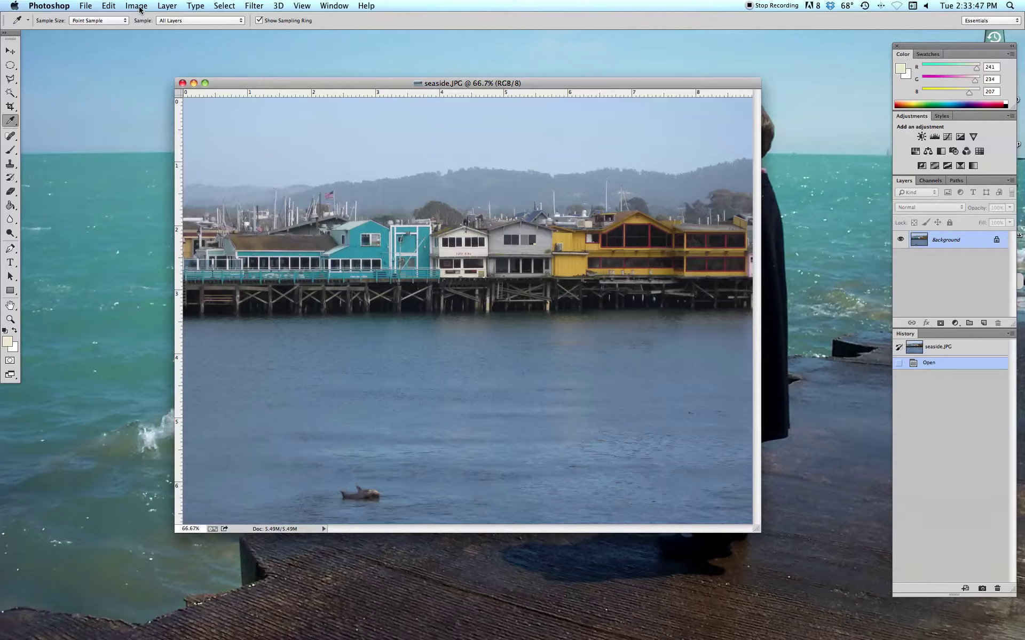
# Open Image > Adjustments > Curves on the seaside.JPG pier photo.
pyautogui.click(138, 6)
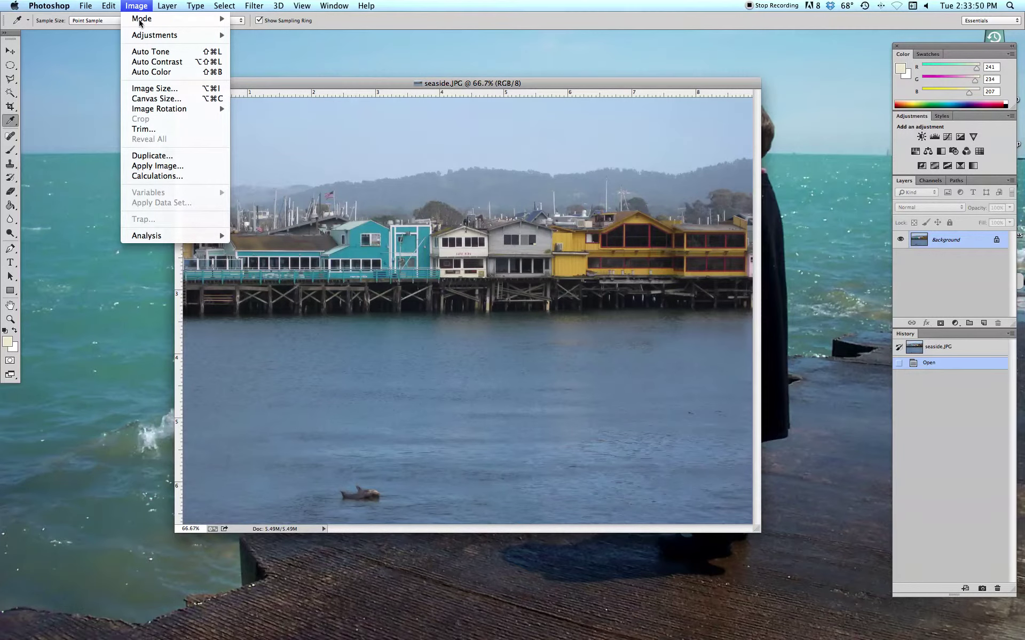
pyautogui.moveTo(139, 36)
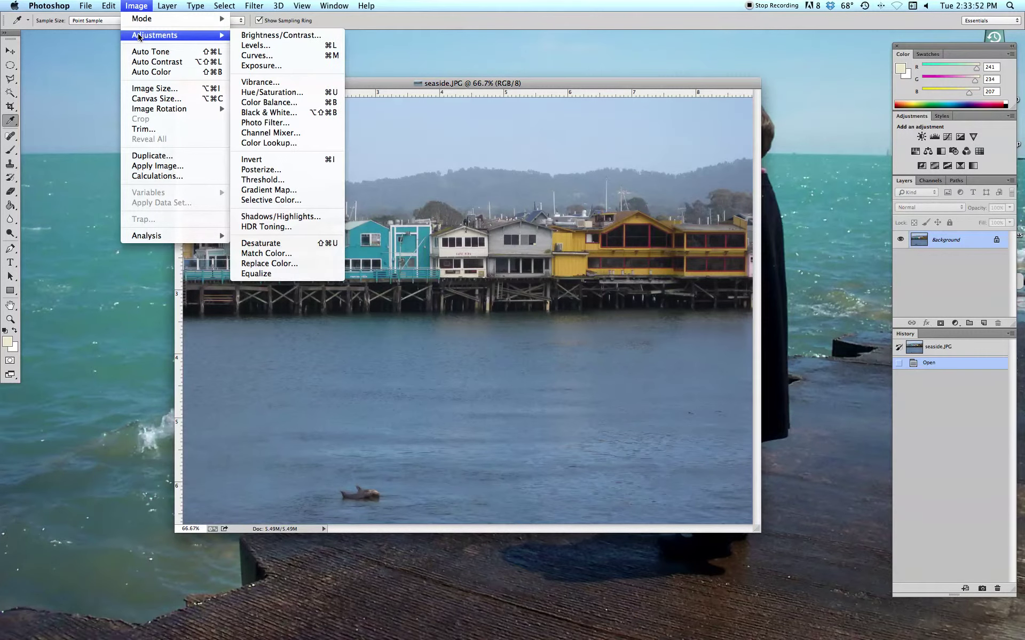
pyautogui.click(263, 57)
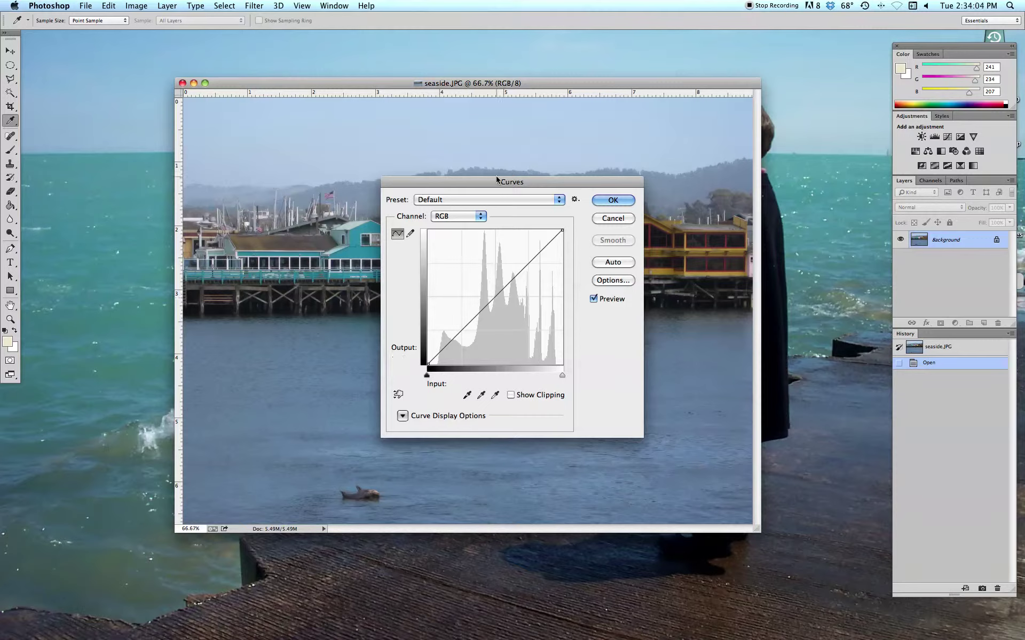
# Move the Curves dialog to the lower right of the screen, clear of the pier buildings.
pyautogui.moveTo(488, 183); pyautogui.dragTo(681, 319)
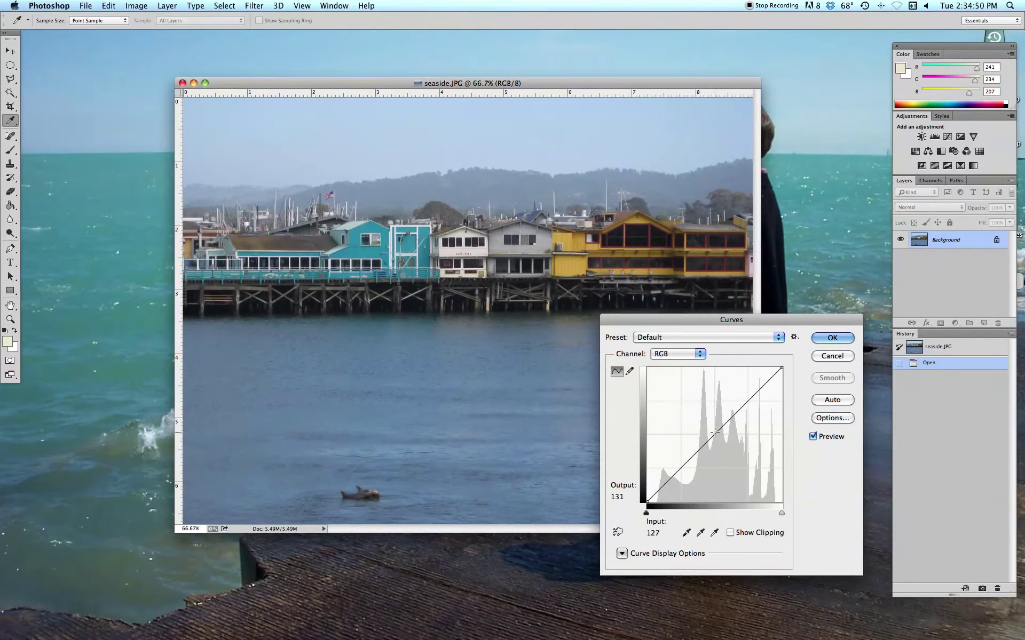
# Bow the RGB curve upward so input 127 maps to output 171.
pyautogui.moveTo(714, 432); pyautogui.dragTo(698, 413)
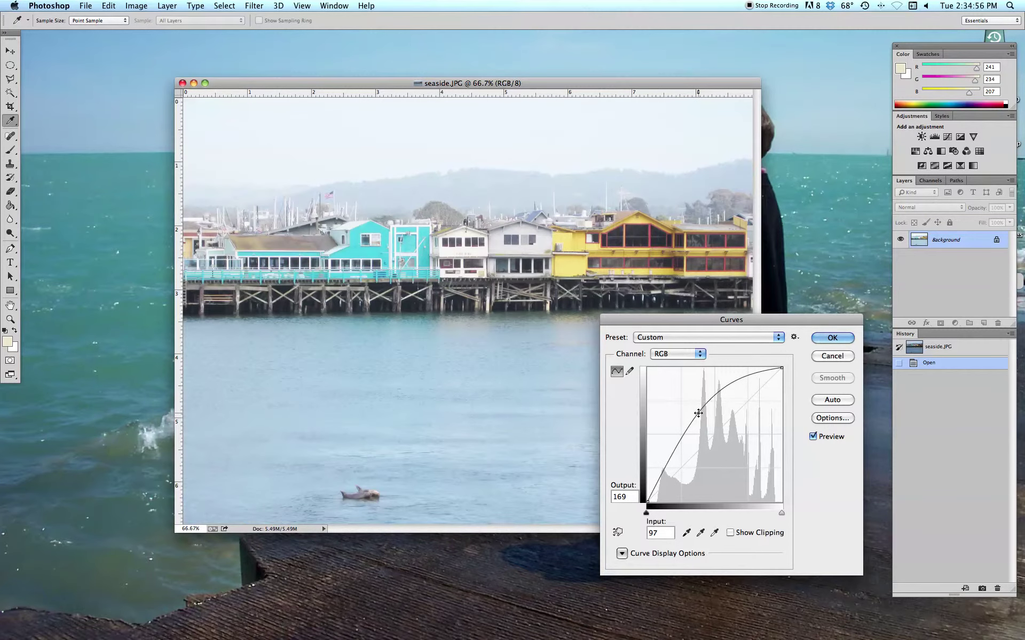
pyautogui.moveTo(698, 412); pyautogui.dragTo(733, 449)
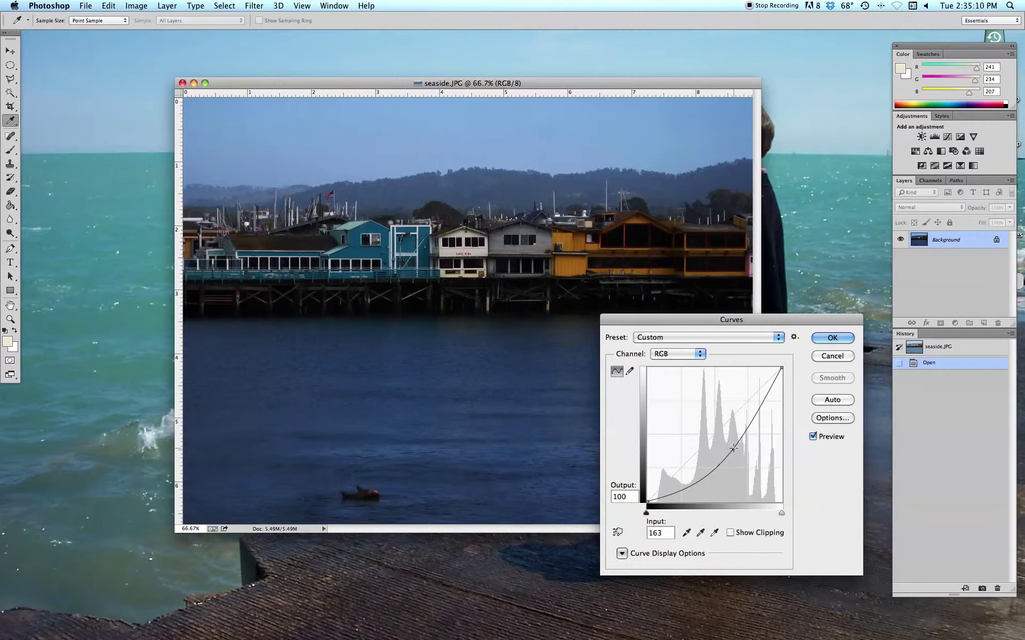
pyautogui.moveTo(733, 449); pyautogui.dragTo(702, 417)
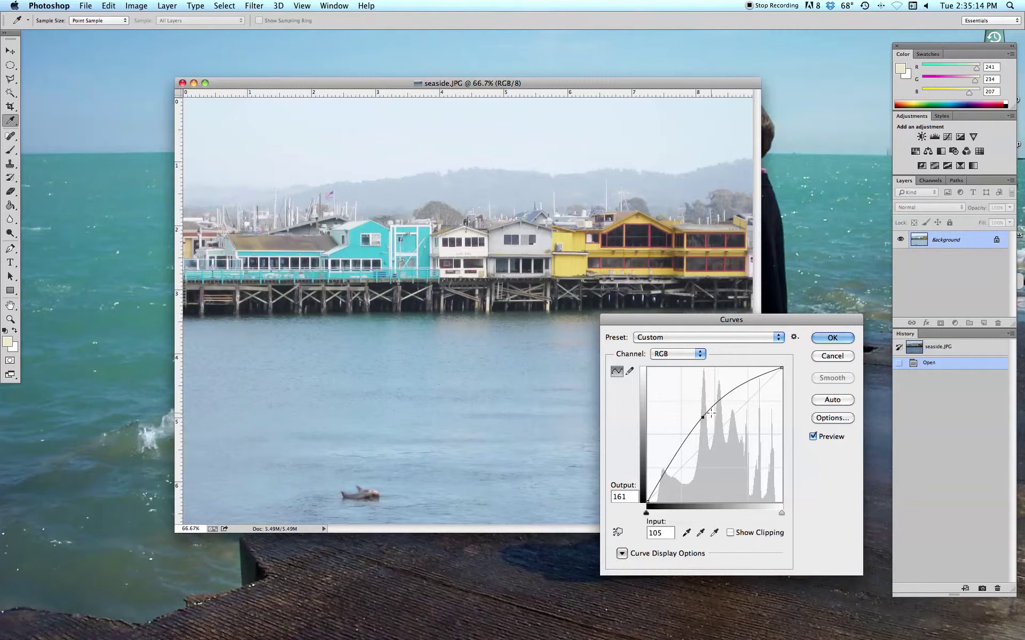
pyautogui.moveTo(703, 417); pyautogui.dragTo(763, 376)
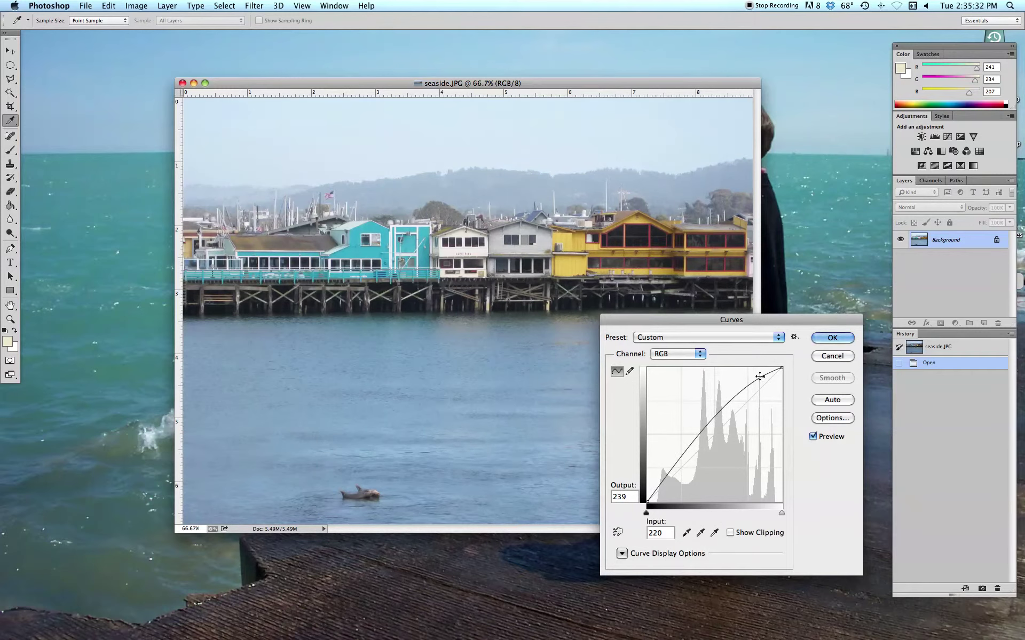
pyautogui.moveTo(763, 376); pyautogui.dragTo(714, 411)
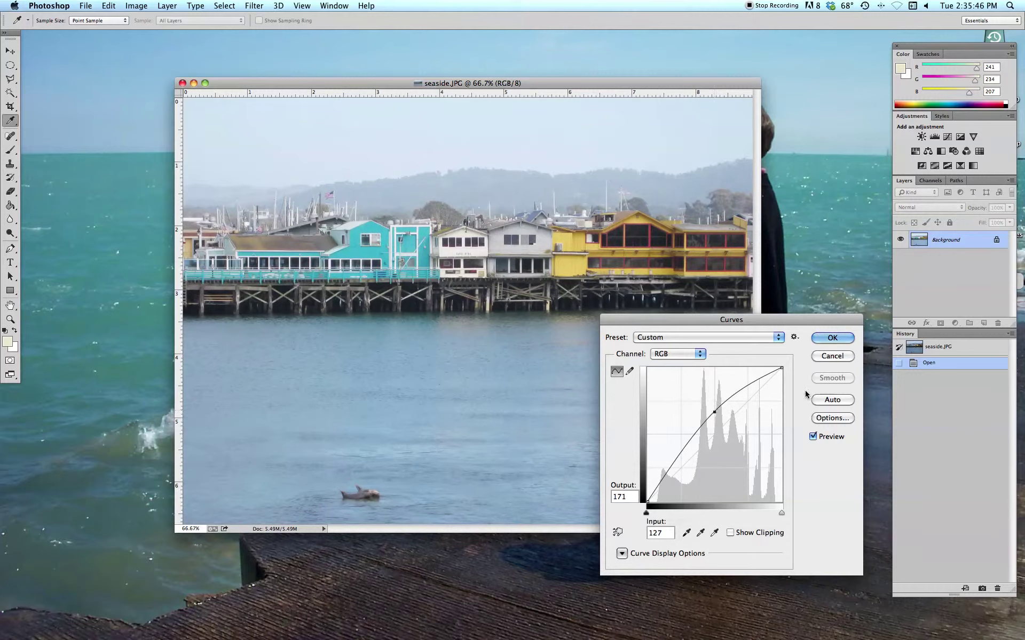
# Reset the curve and add an upper point pulled slightly down to darken highlights.
pyautogui.keyDown('alt'); pyautogui.click(833, 356); pyautogui.keyUp('alt')
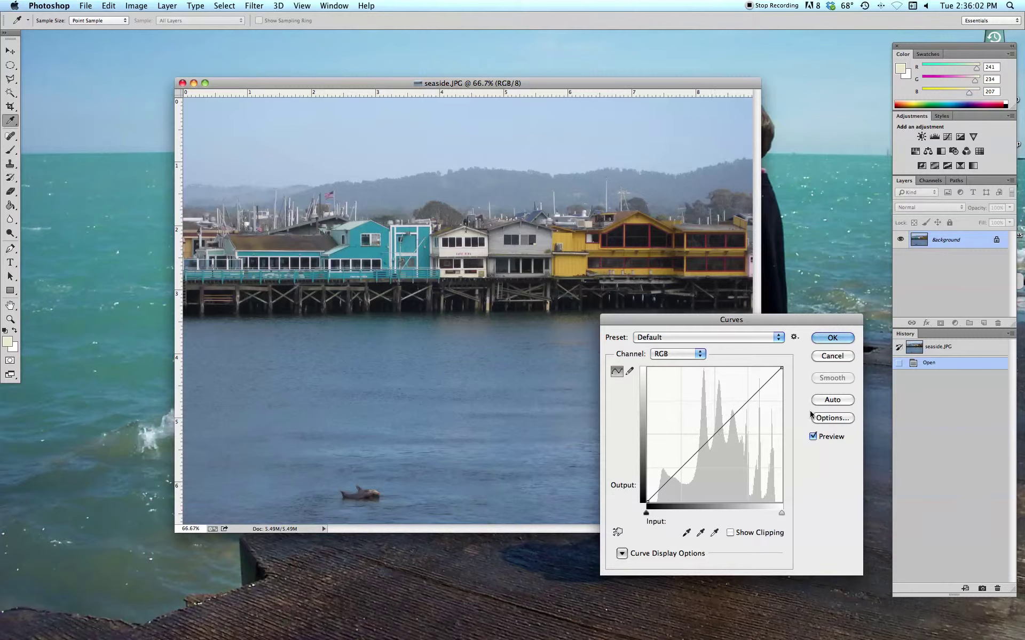
pyautogui.click(751, 396)
pyautogui.moveTo(751, 397); pyautogui.dragTo(758, 403)
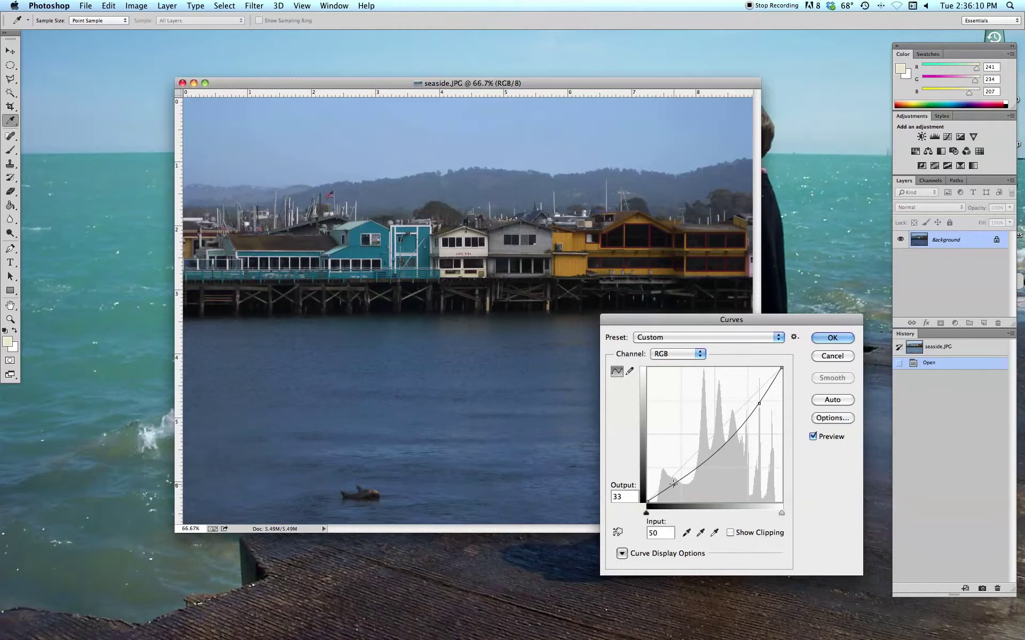
# Add a shadow point and reshape both points into a steep wave, input 94 at output 164.
pyautogui.moveTo(674, 484); pyautogui.dragTo(665, 476)
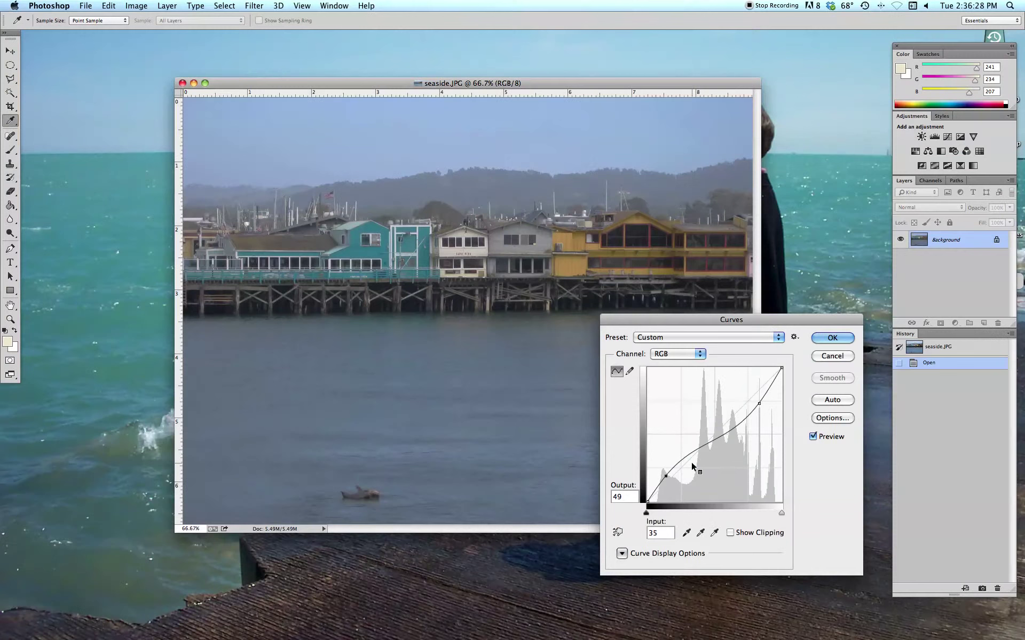
pyautogui.moveTo(666, 476); pyautogui.dragTo(666, 464)
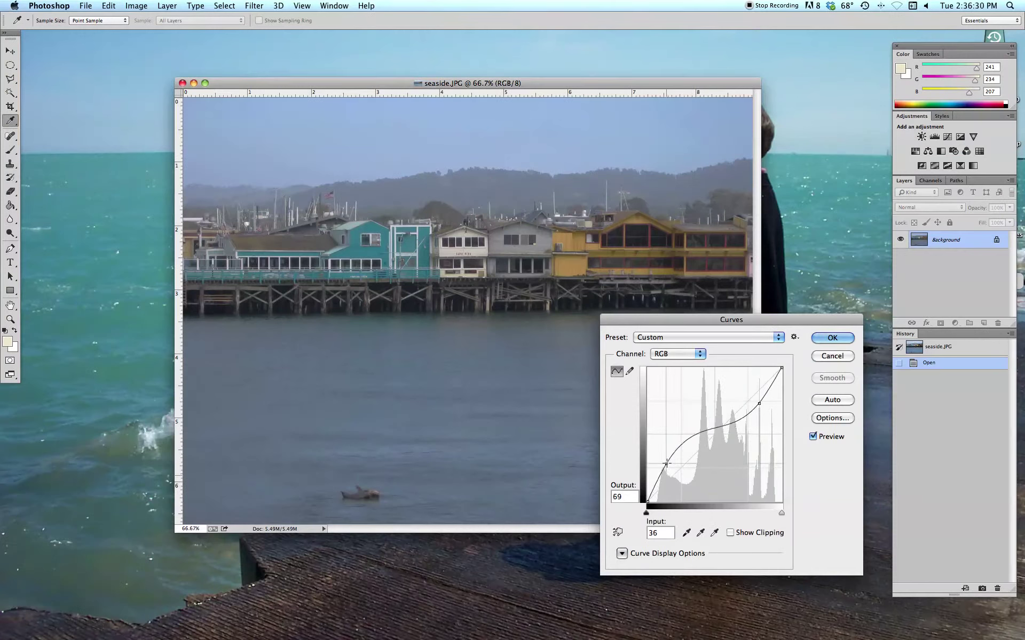
pyautogui.moveTo(759, 403)
pyautogui.mouseDown()
pyautogui.moveTo(758, 412)
pyautogui.moveTo(755, 386)
pyautogui.mouseUp()
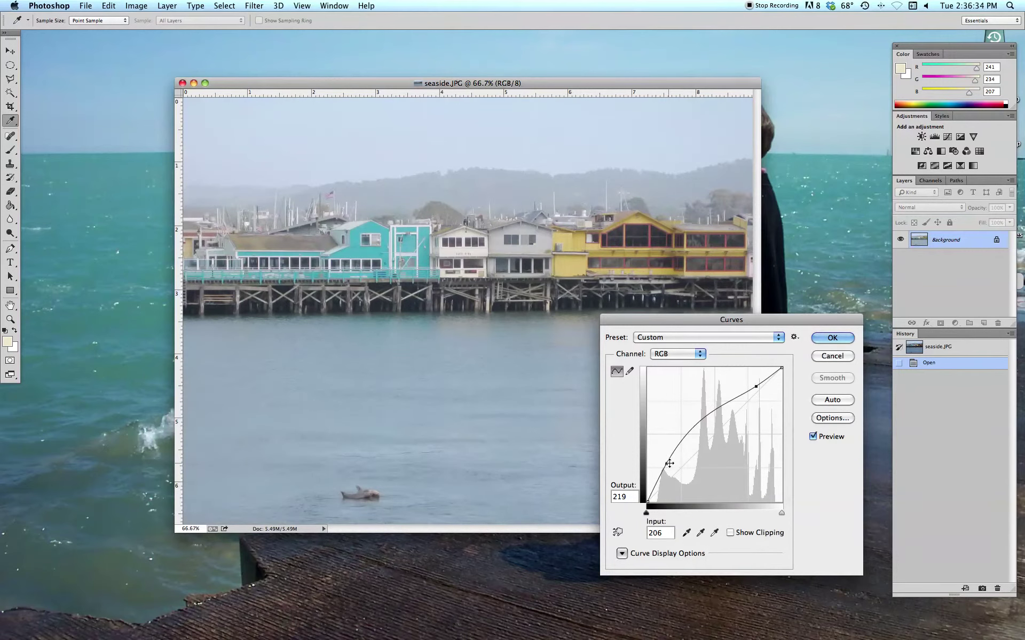
pyautogui.moveTo(666, 463); pyautogui.dragTo(714, 449)
pyautogui.moveTo(756, 386); pyautogui.dragTo(768, 400)
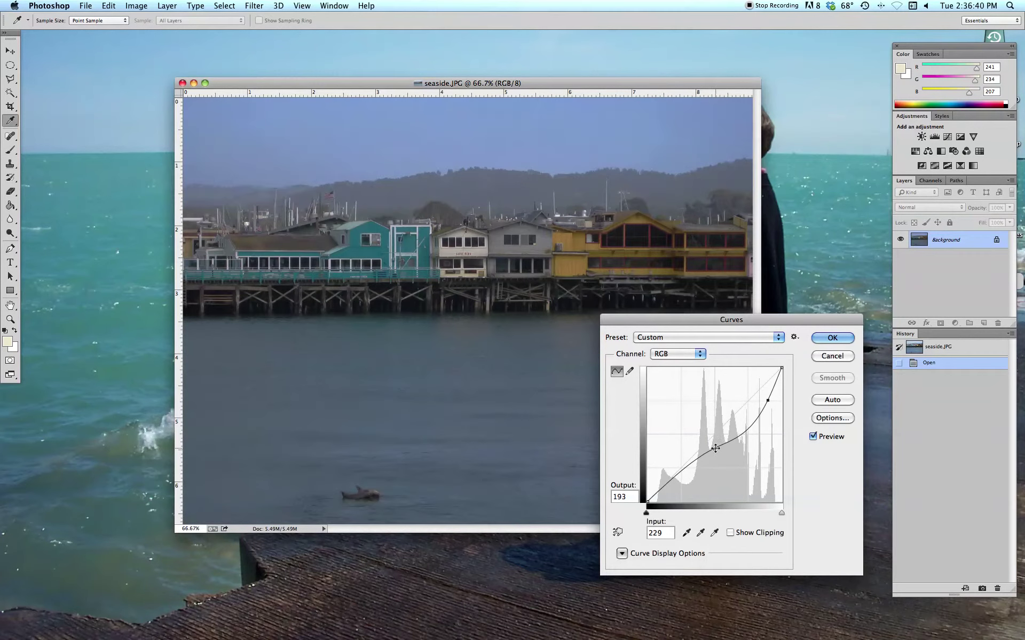
pyautogui.moveTo(714, 449); pyautogui.dragTo(697, 416)
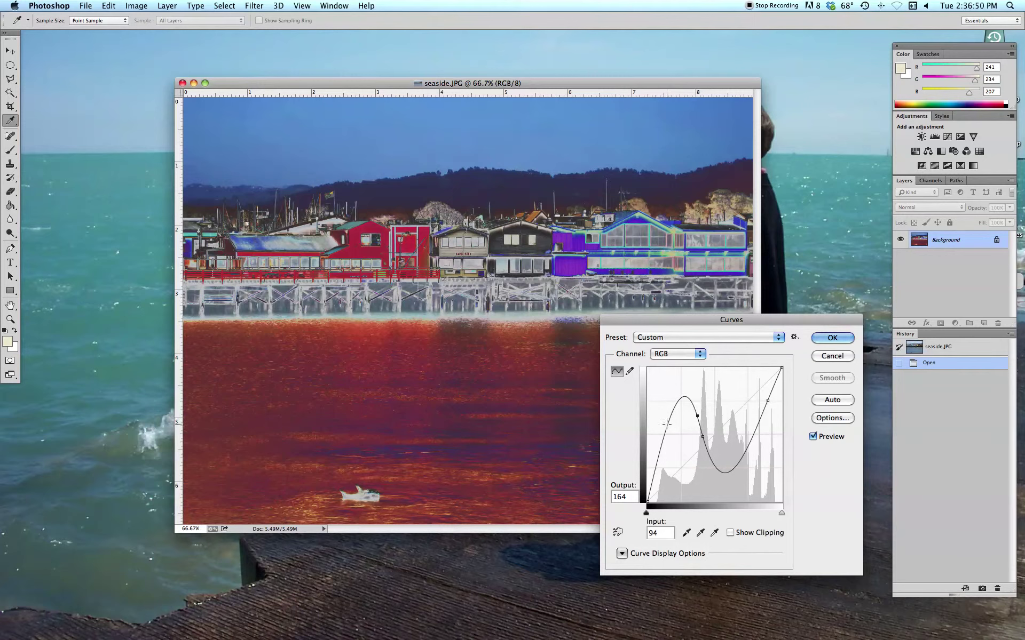
# Add and drag midtone and upper points, removing the peak, so input 127 reaches output 177.
pyautogui.moveTo(666, 423); pyautogui.dragTo(670, 453)
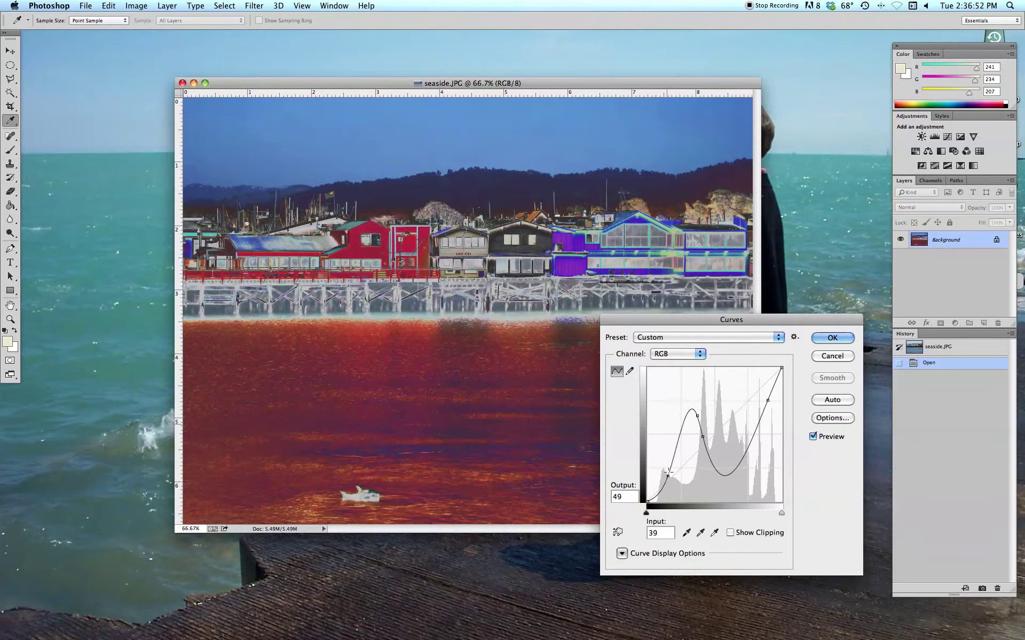
pyautogui.click(685, 444)
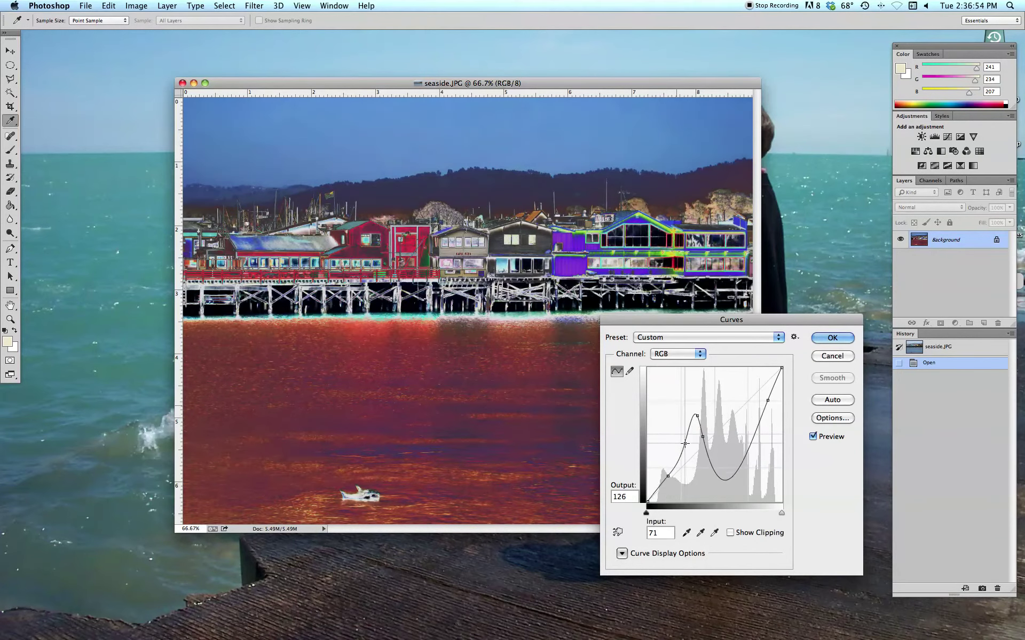
pyautogui.moveTo(685, 444); pyautogui.dragTo(685, 480)
pyautogui.click(746, 403)
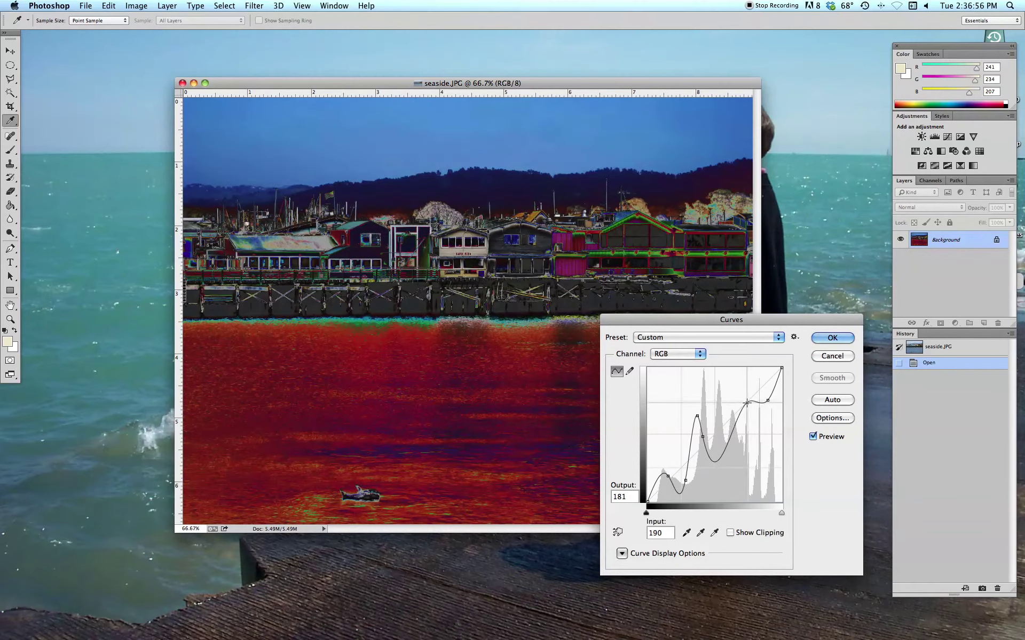
pyautogui.moveTo(746, 402); pyautogui.dragTo(744, 384)
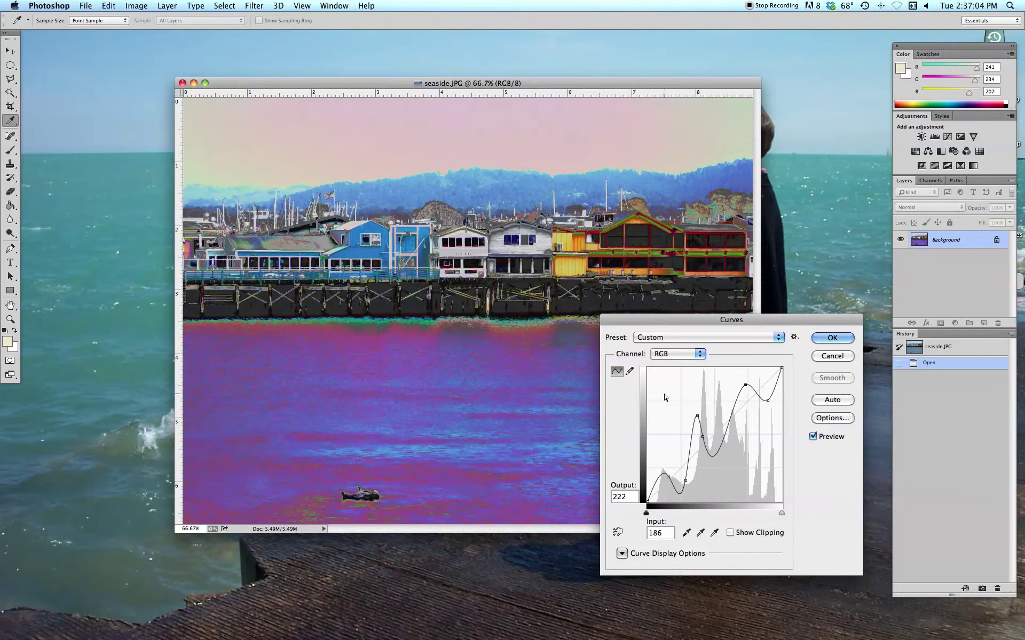
pyautogui.moveTo(697, 414); pyautogui.dragTo(693, 360)
pyautogui.moveTo(703, 437); pyautogui.dragTo(714, 409)
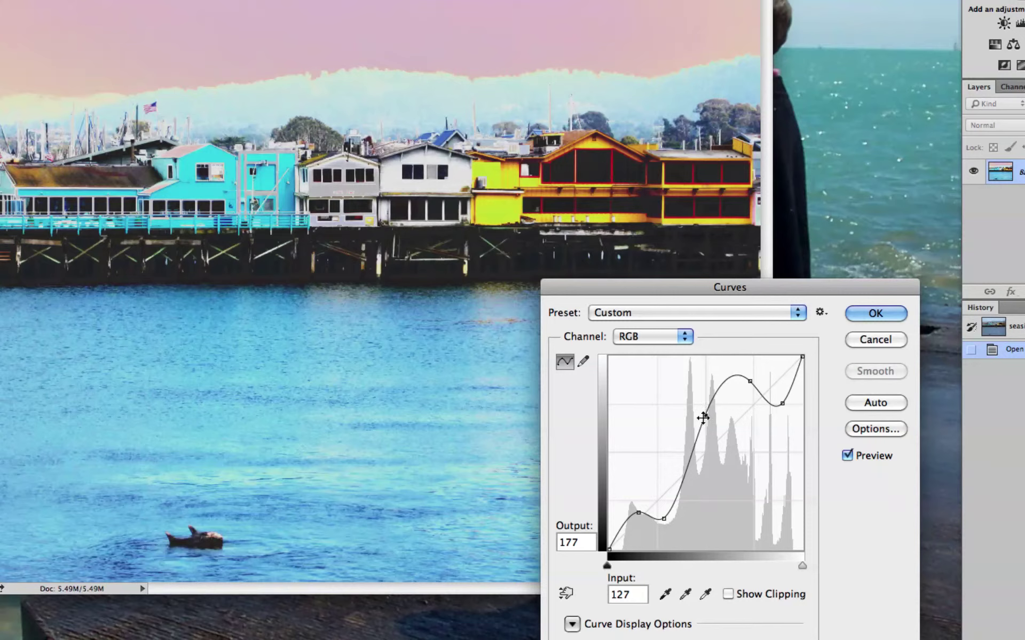
# Drag the curve points off the graph and Option-click Reset to restore the straight diagonal.
pyautogui.moveTo(706, 415); pyautogui.dragTo(703, 343)
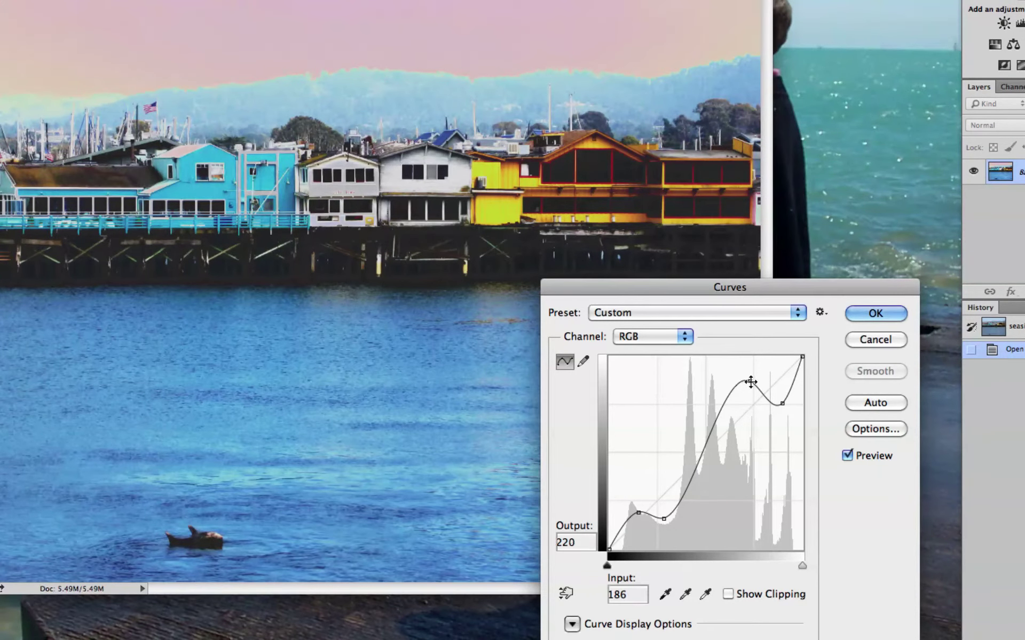
pyautogui.moveTo(748, 381); pyautogui.dragTo(746, 336)
pyautogui.moveTo(639, 513); pyautogui.dragTo(707, 328)
pyautogui.moveTo(782, 403); pyautogui.dragTo(768, 379)
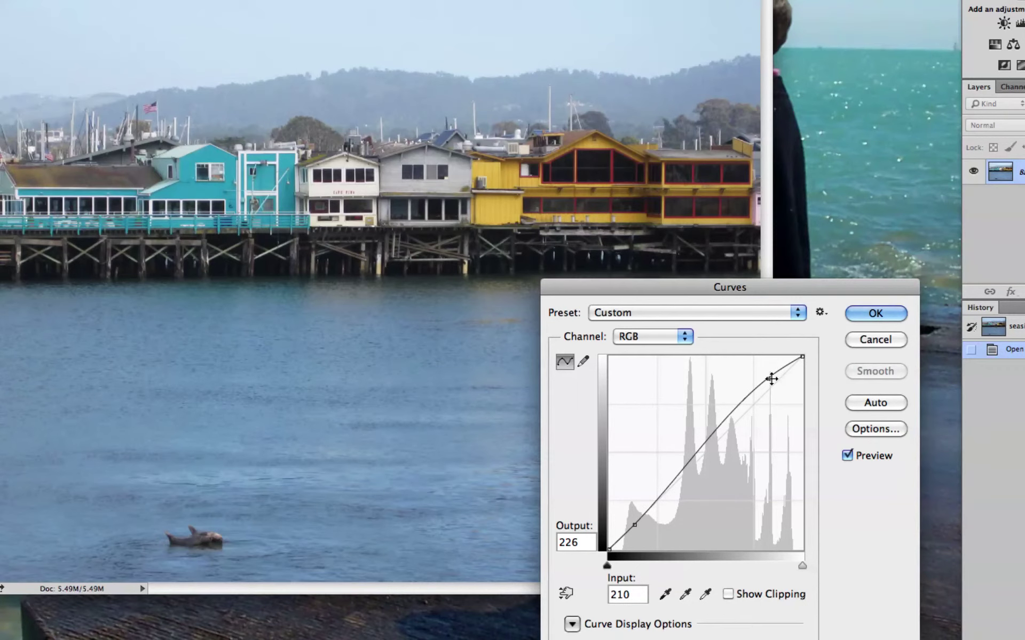
pyautogui.keyDown('alt'); pyautogui.click(892, 340); pyautogui.keyUp('alt')
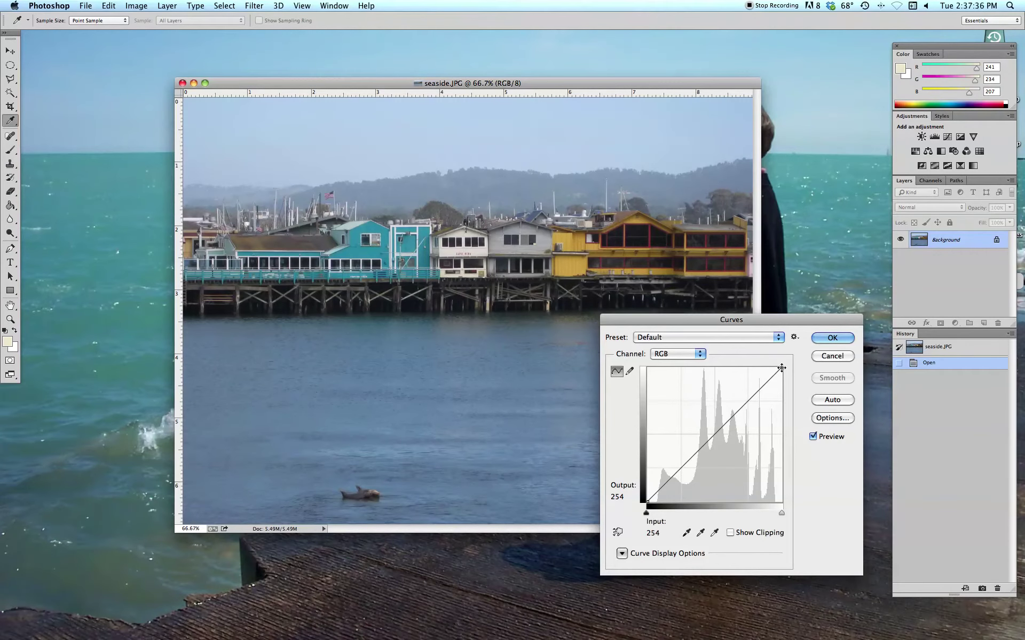
pyautogui.moveTo(781, 368); pyautogui.dragTo(737, 368)
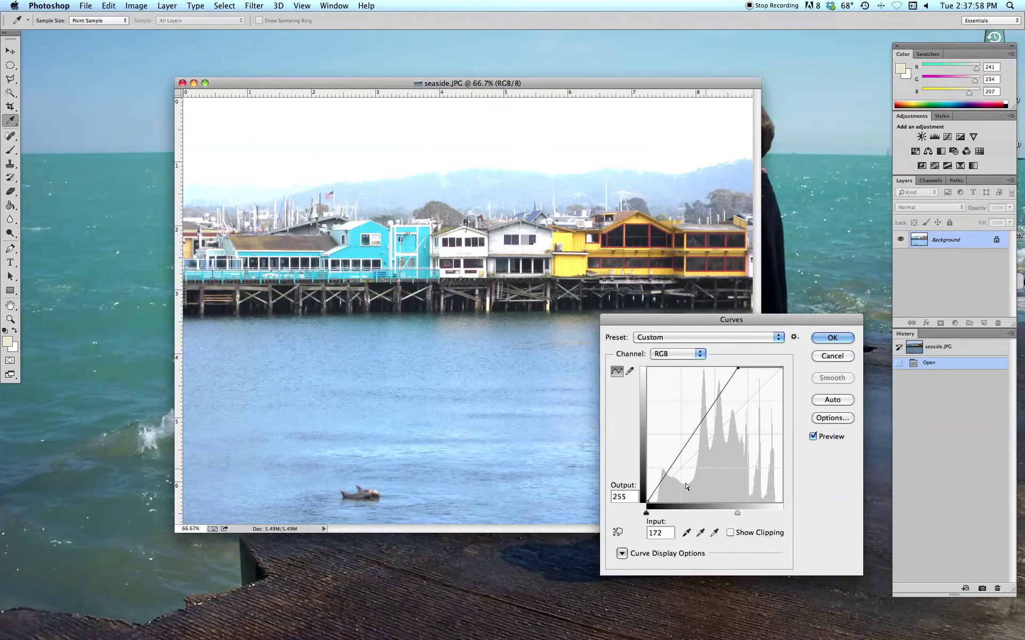
pyautogui.moveTo(737, 368); pyautogui.dragTo(782, 404)
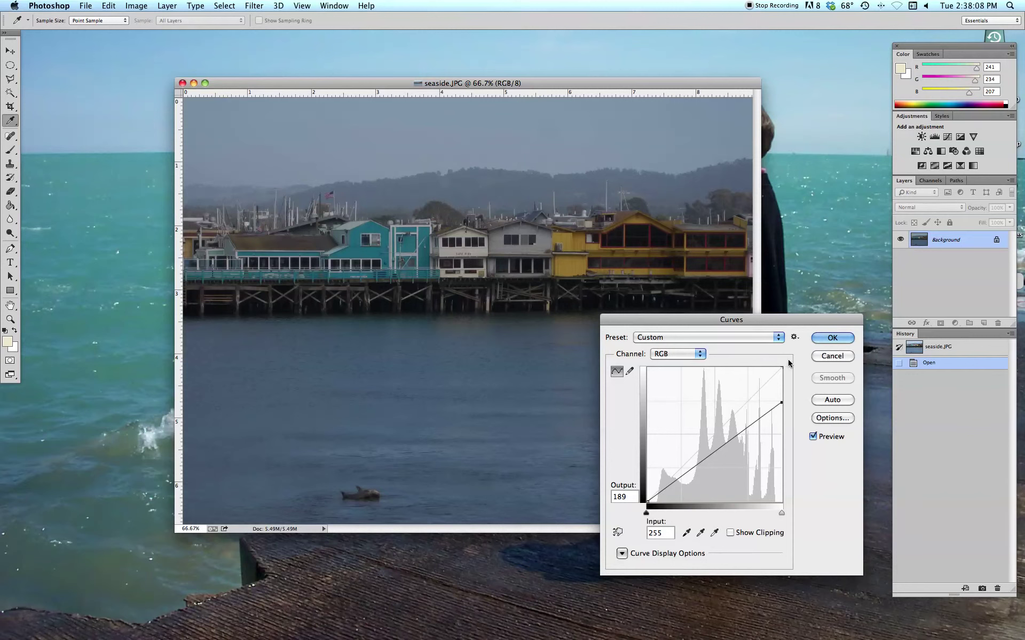
# Reset the curve, adjust then restore the black point, and add S-curve points with input 217 at output 132.
pyautogui.keyDown('alt'); pyautogui.click(824, 356); pyautogui.keyUp('alt')
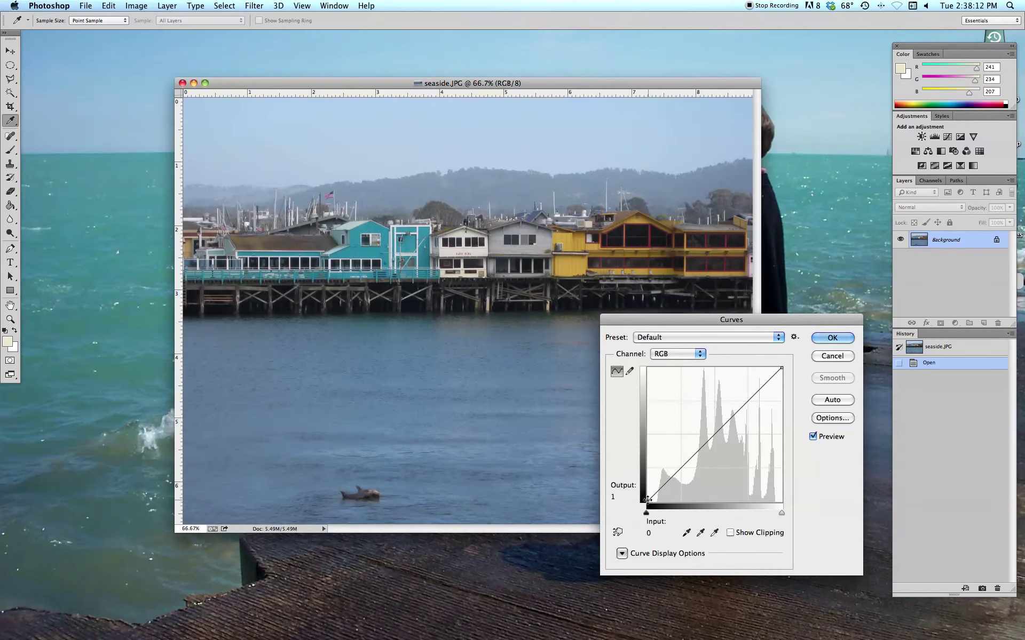
pyautogui.moveTo(647, 499); pyautogui.dragTo(646, 476)
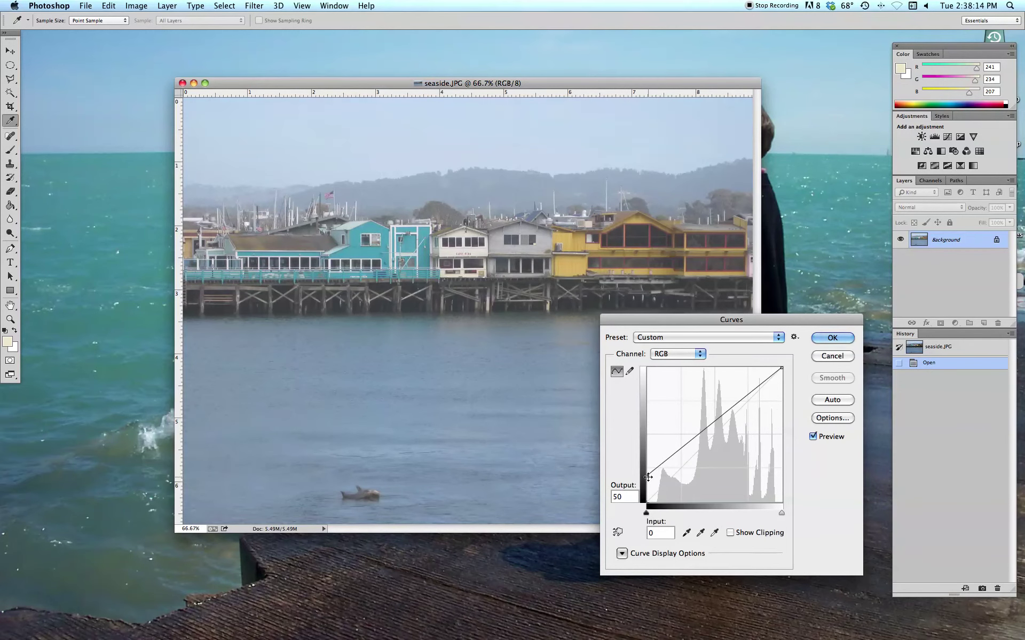
pyautogui.moveTo(647, 476); pyautogui.dragTo(684, 512)
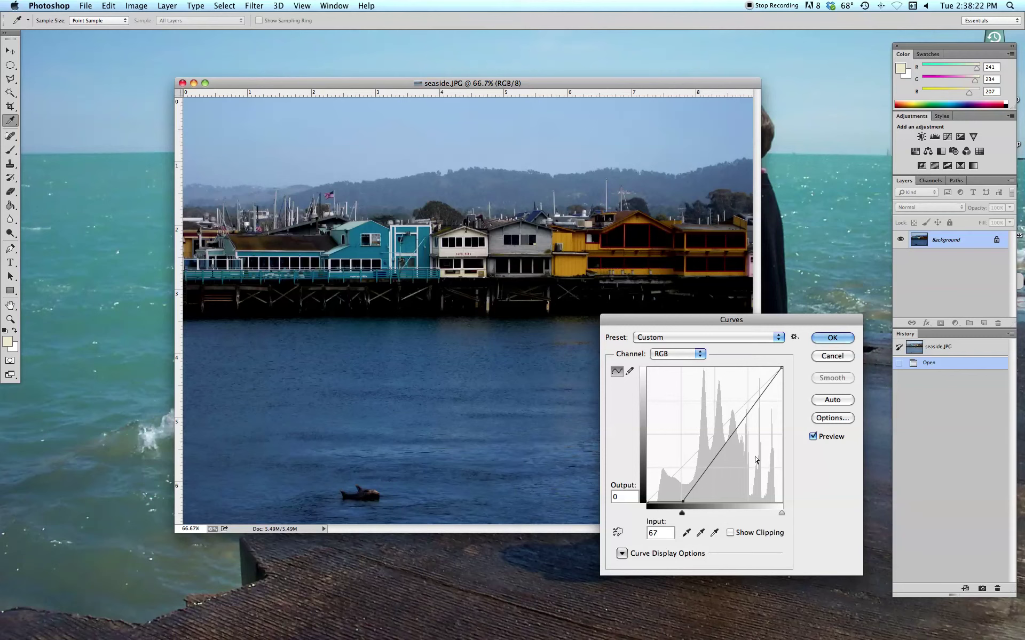
pyautogui.moveTo(682, 499)
pyautogui.mouseDown()
pyautogui.moveTo(647, 502)
pyautogui.moveTo(677, 483)
pyautogui.mouseUp()
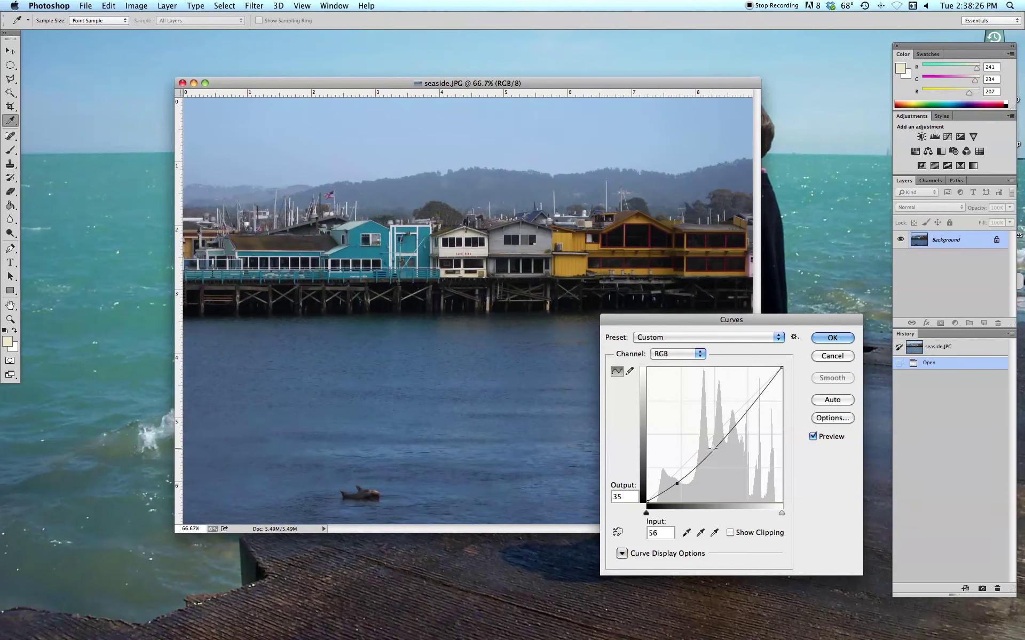
pyautogui.moveTo(710, 447); pyautogui.dragTo(761, 432)
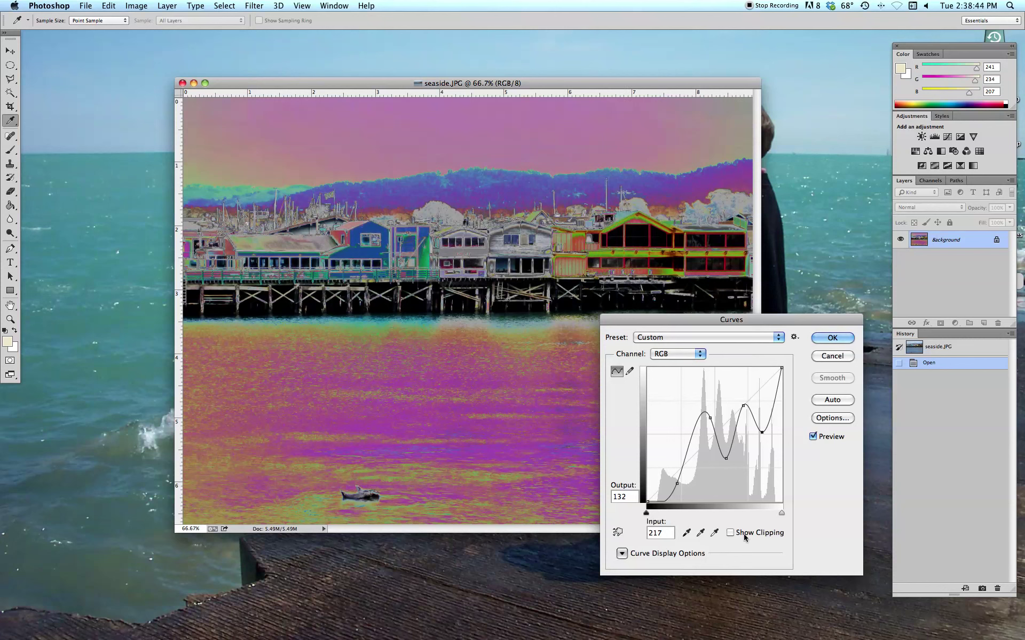
# Cancel the Curves dialog, discarding the adjustment.
pyautogui.click(831, 356)
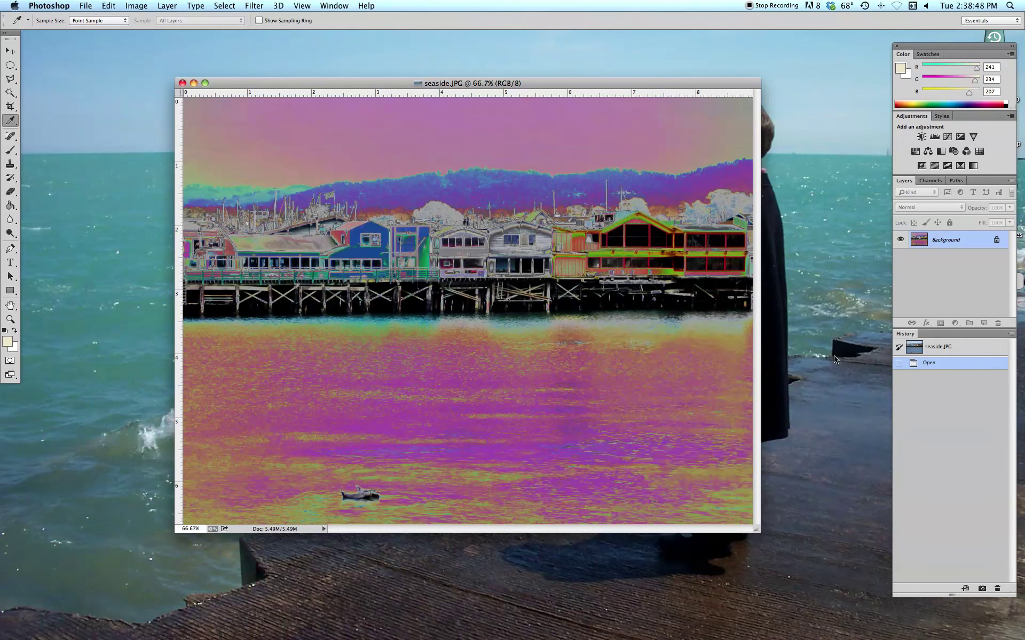